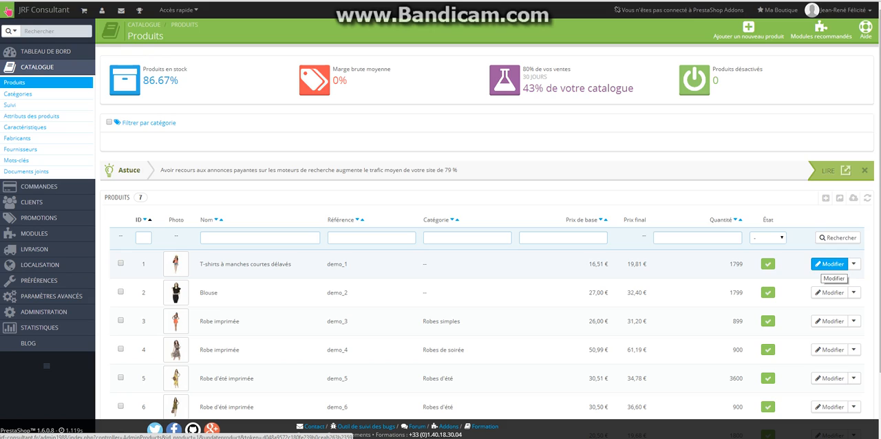
Open the product "T-shirts à manches courtes délavés" for editing and go through its reference and UPC barcode fields.
left_click(829, 265)
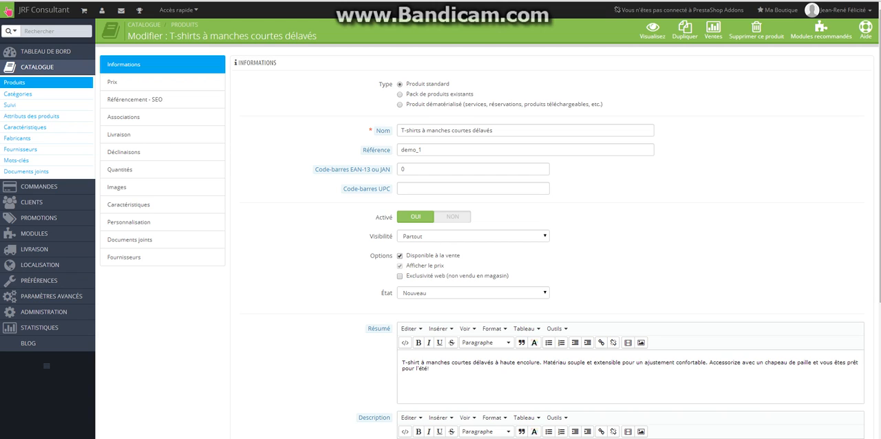
key("Tab")
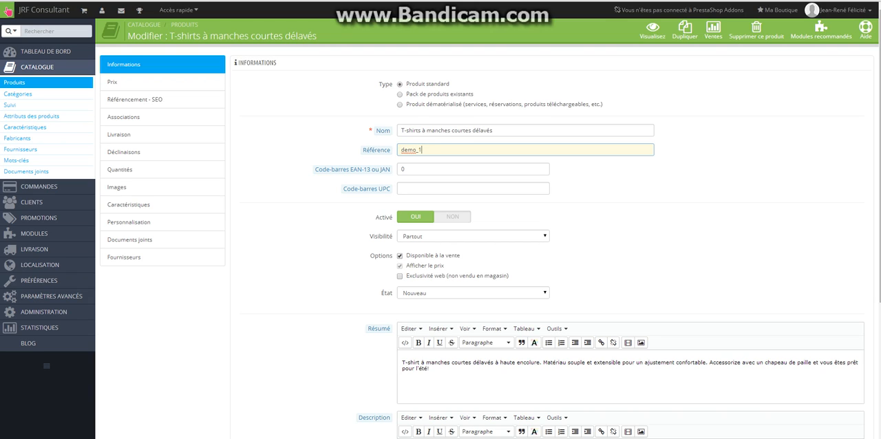
left_click(440, 189)
key("Tab")
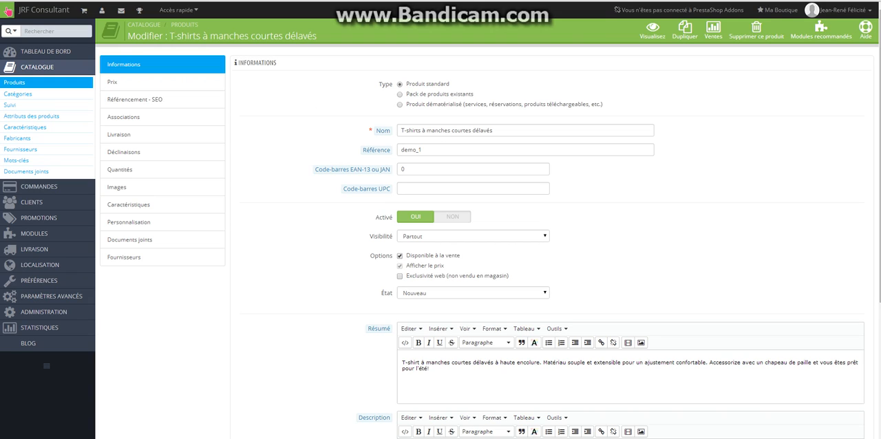
Review the product's visibility options from Partout to Nulle part and keep Partout selected.
left_click(473, 236)
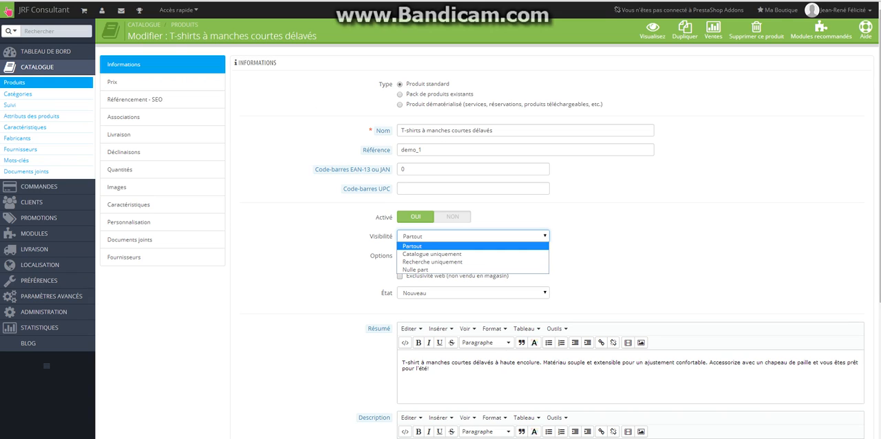
key("Down")
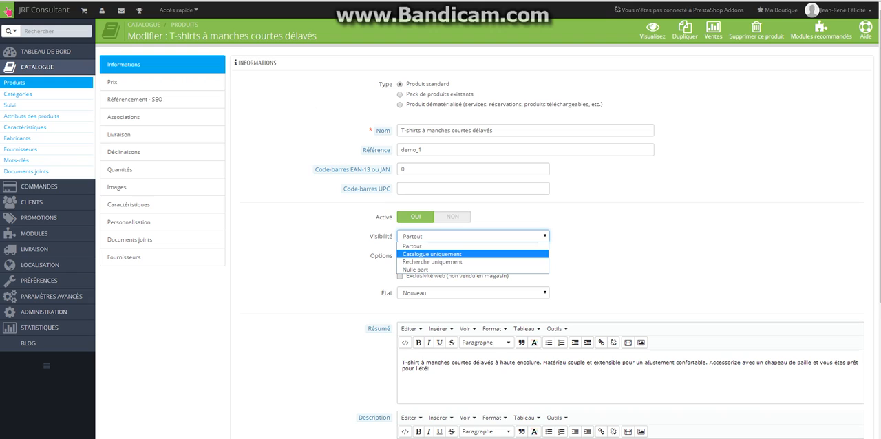
key("Down")
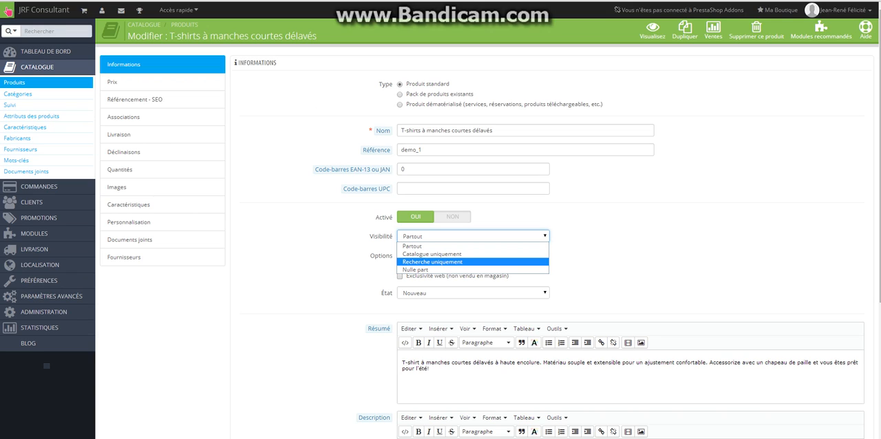
key("Down")
key("Up")
key("Up")
key("Up")
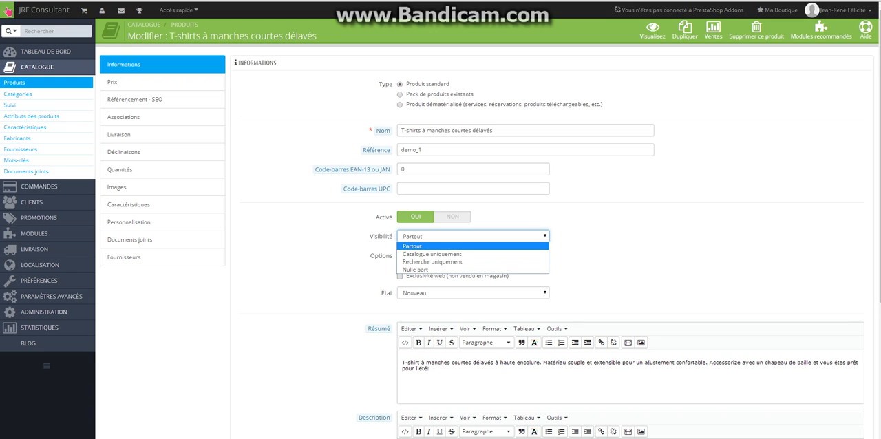
key("Return")
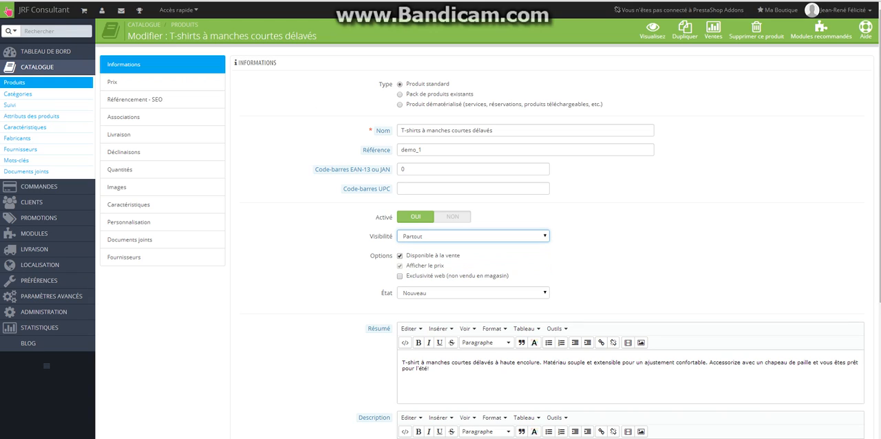
key("Tab")
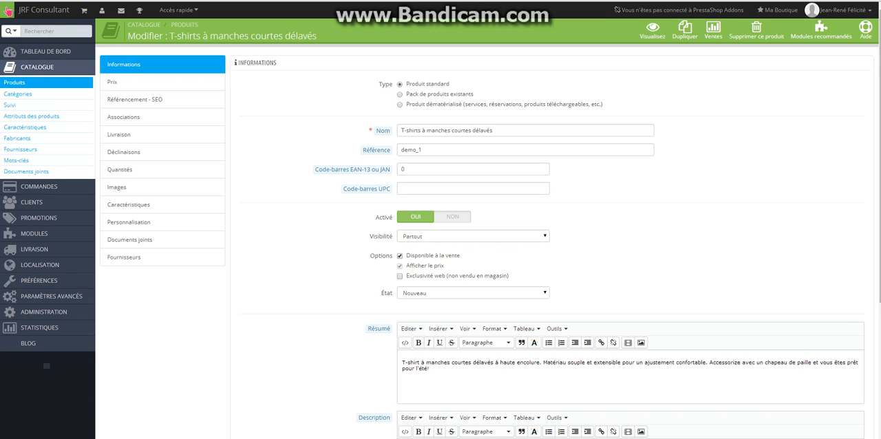
Review the product's condition options, keep Nouveau, and look over the summary and description texts.
left_click(473, 293)
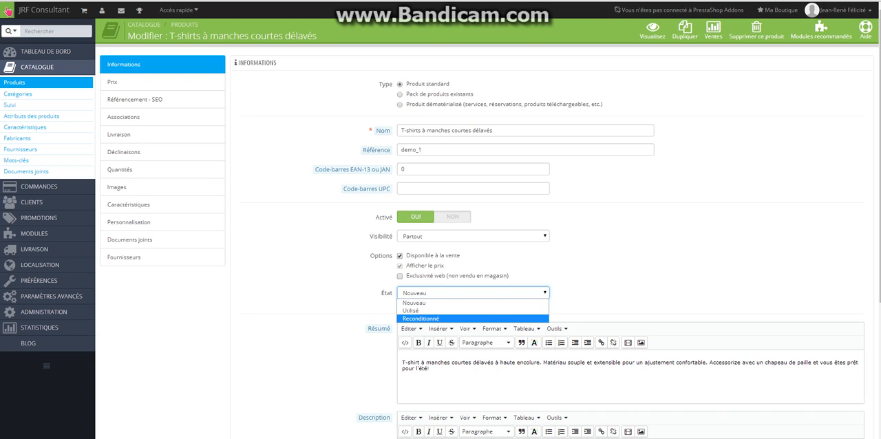
left_click(602, 277)
scroll(601, 277, "down", 3)
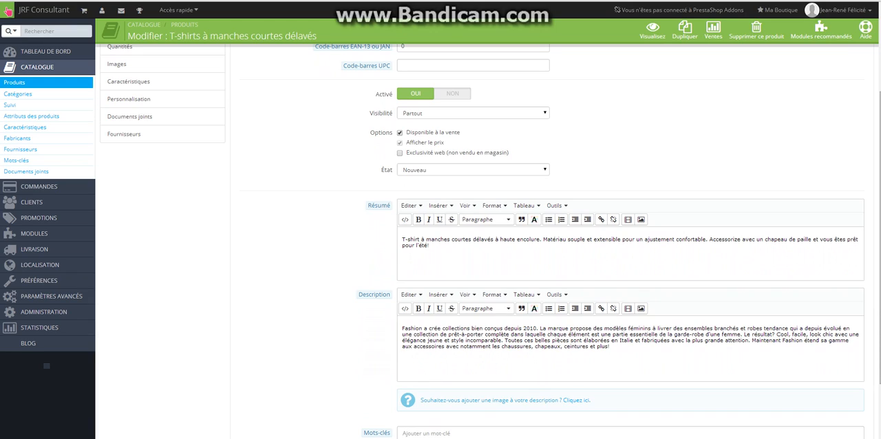
scroll(482, 240, "up", 1)
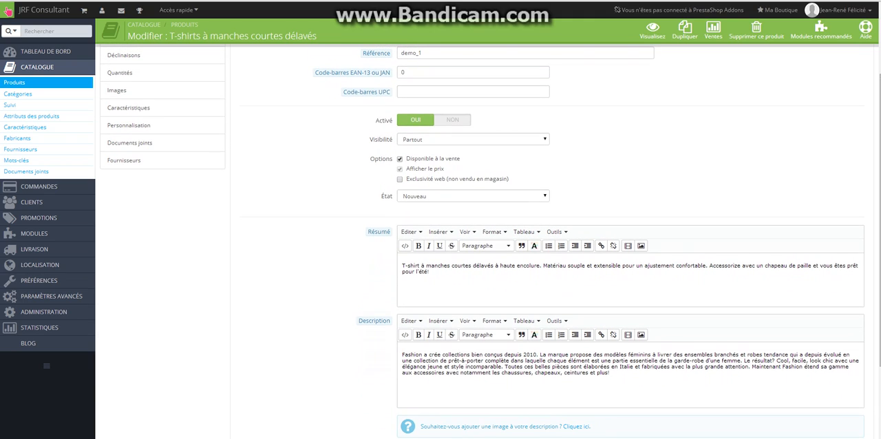
Compare the short summary on the product's storefront page with the Résumé text in the product form.
left_click(6, 11)
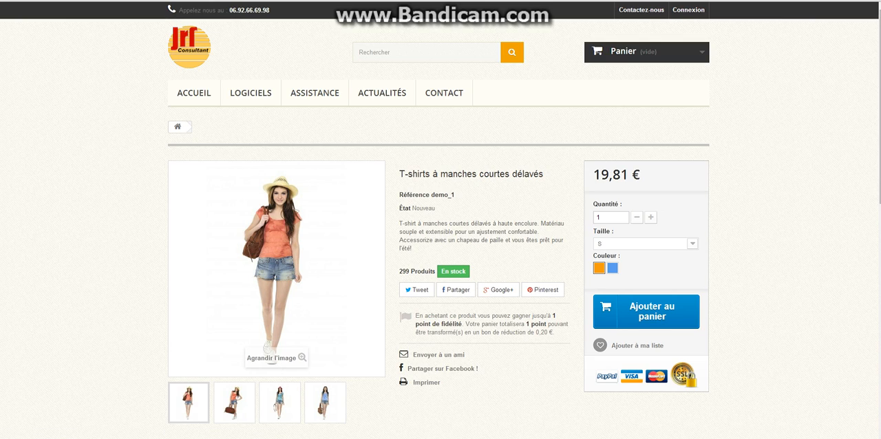
left_click_drag(412, 248, 399, 224)
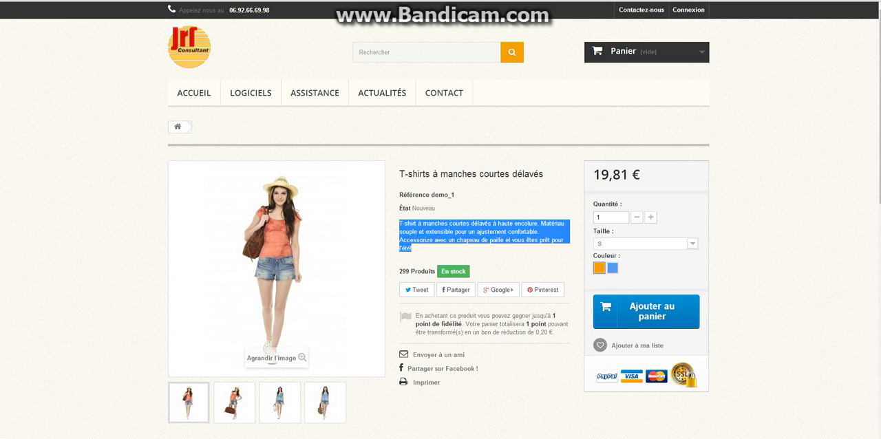
key("ctrl+shift+Tab")
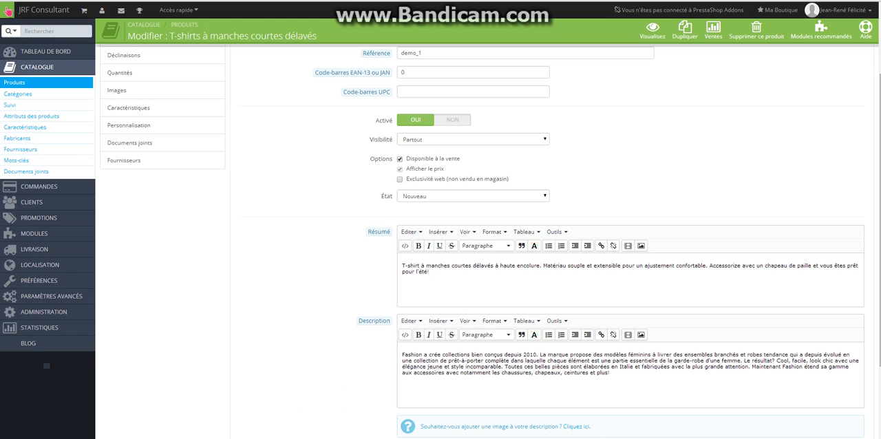
key("ctrl+a")
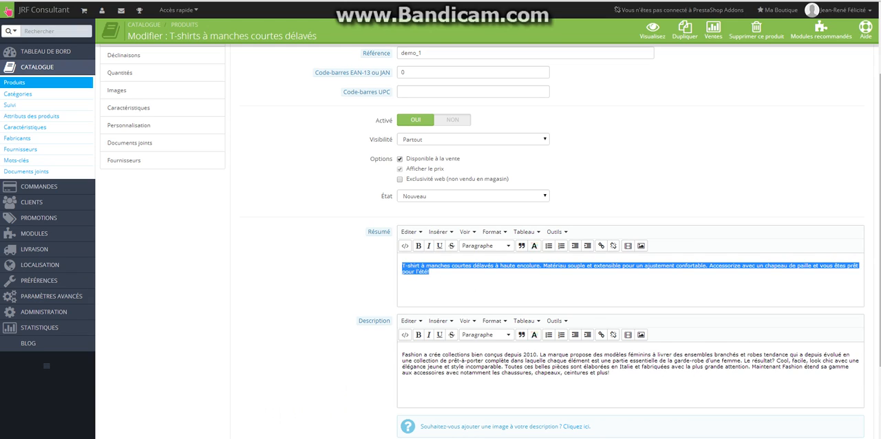
Compare the Description text in the product form with the En savoir plus section of the storefront page.
left_click(635, 366)
left_click_drag(609, 372, 402, 355)
left_click(458, 372)
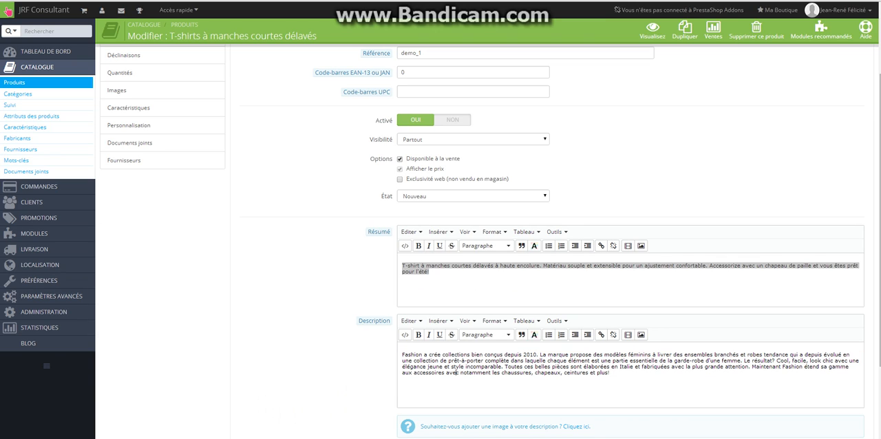
scroll(457, 372, "down", 1)
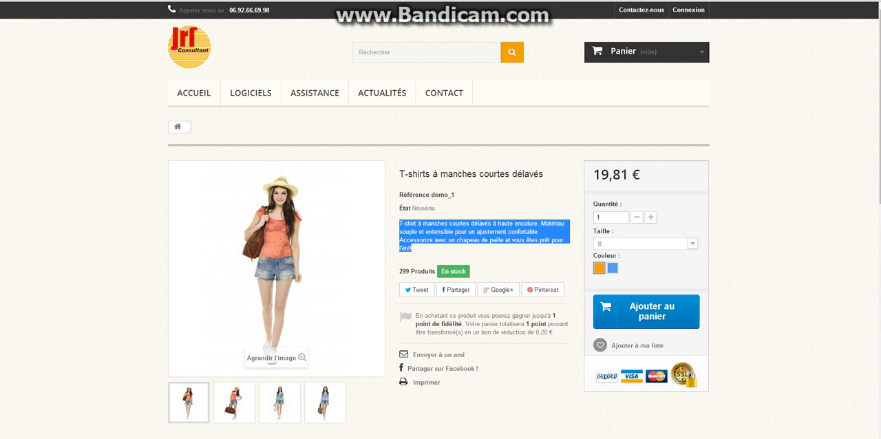
scroll(440, 220, "down", 3)
scroll(440, 220, "down", 1)
left_click_drag(197, 362, 177, 336)
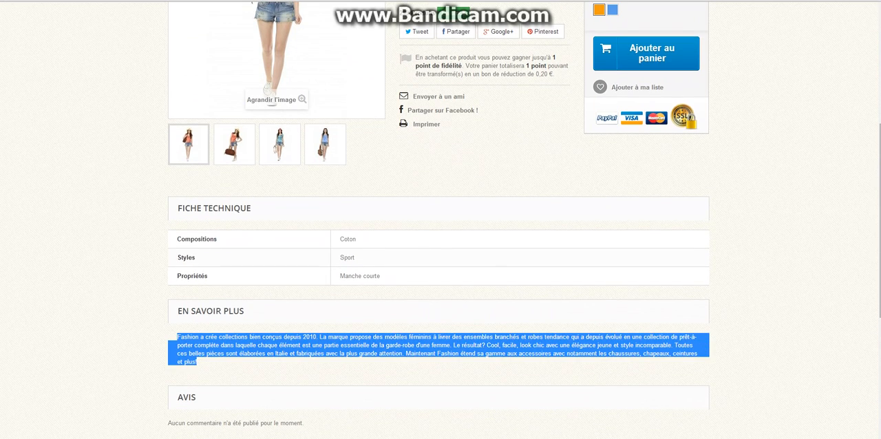
key("ctrl+Tab")
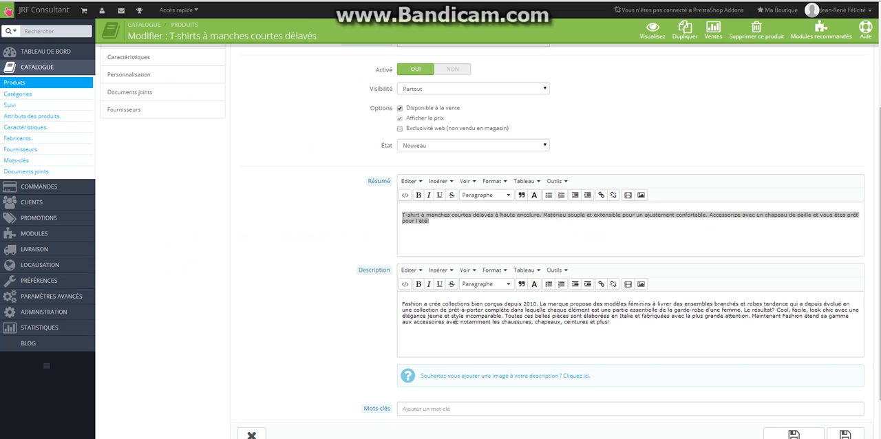
Open the product's price settings and check the purchase and sale prices excluding tax.
scroll(488, 241, "down", 1)
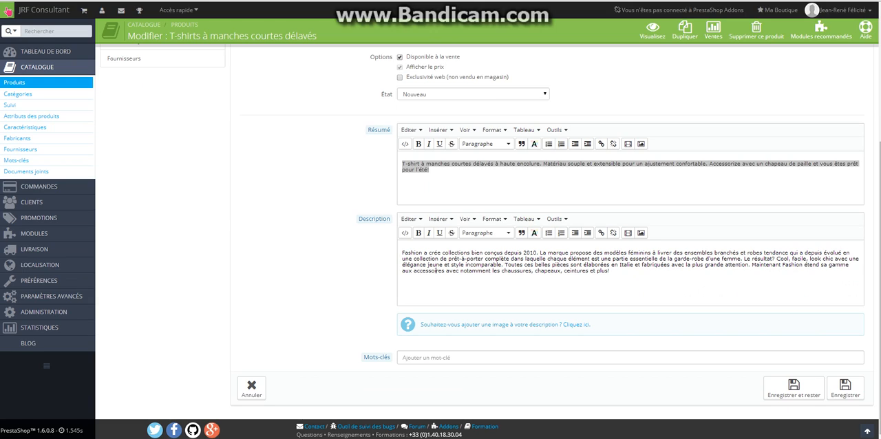
scroll(486, 227, "up", 1)
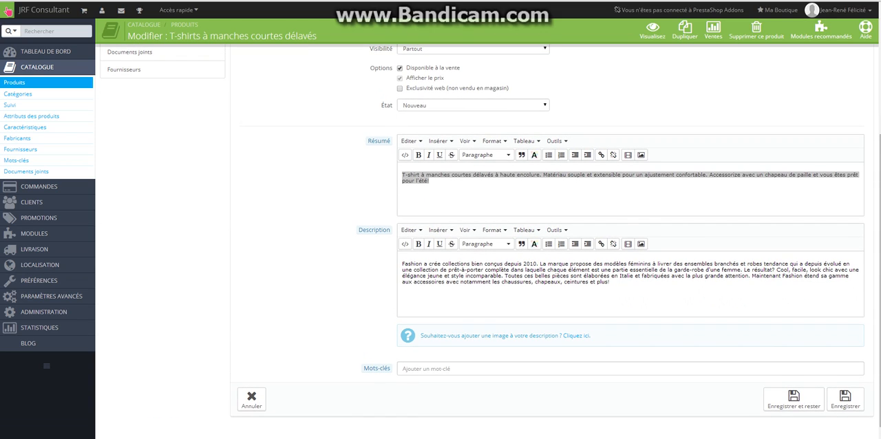
scroll(487, 236, "up", 3)
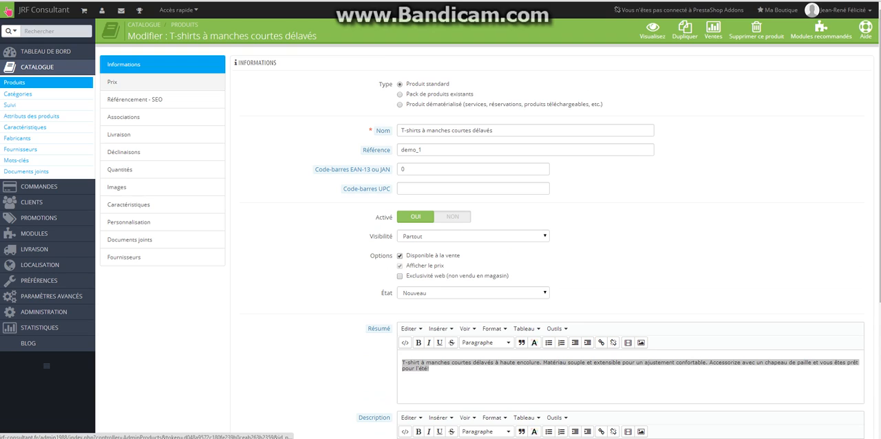
left_click(112, 82)
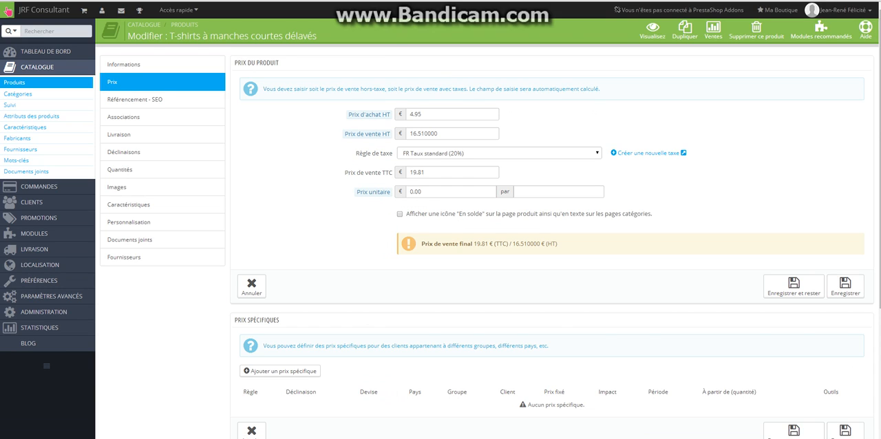
left_click(421, 114)
left_click(441, 134)
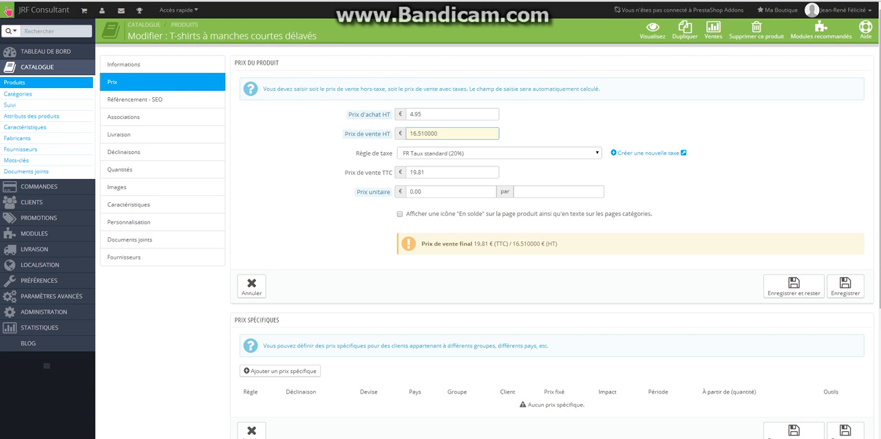
Start adding a new specific price to the product.
scroll(481, 241, "down", 4)
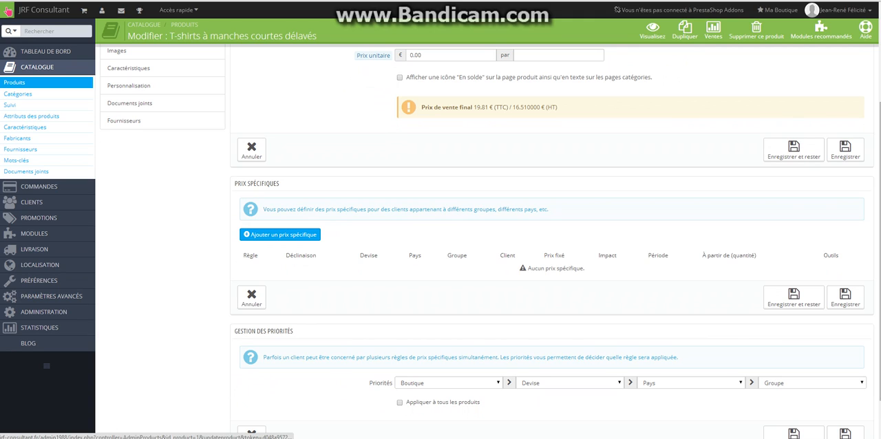
left_click(280, 235)
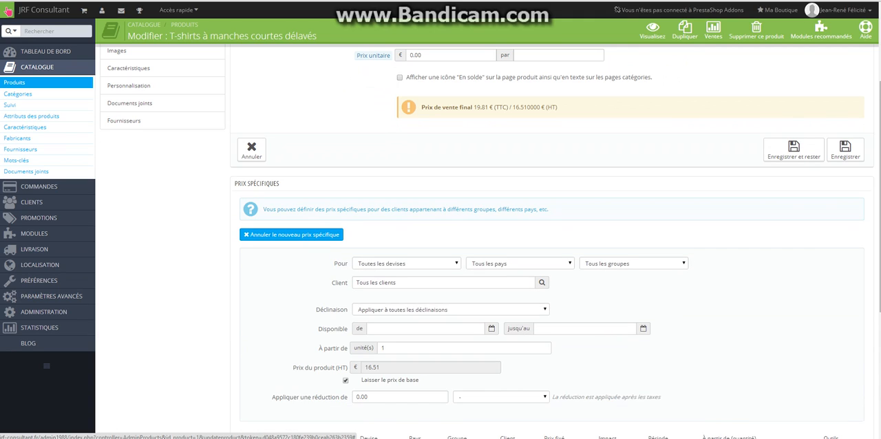
scroll(482, 241, "down", 1)
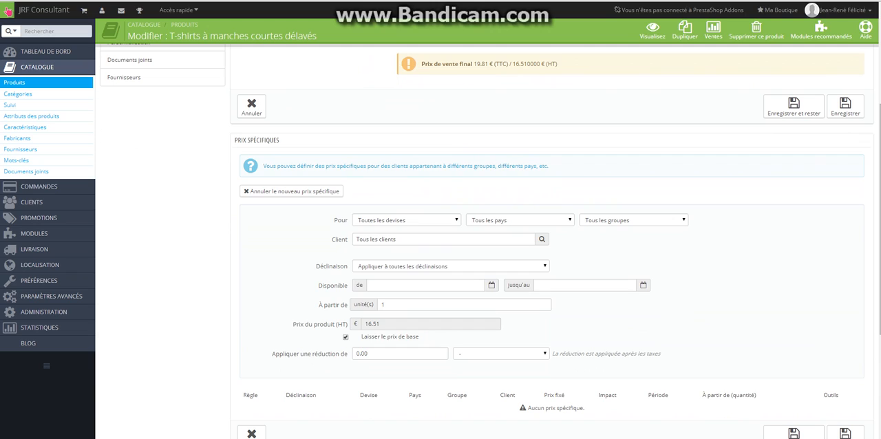
Try searching for a customer by partial name for the specific price, and clear the search back to all customers.
left_click(426, 240)
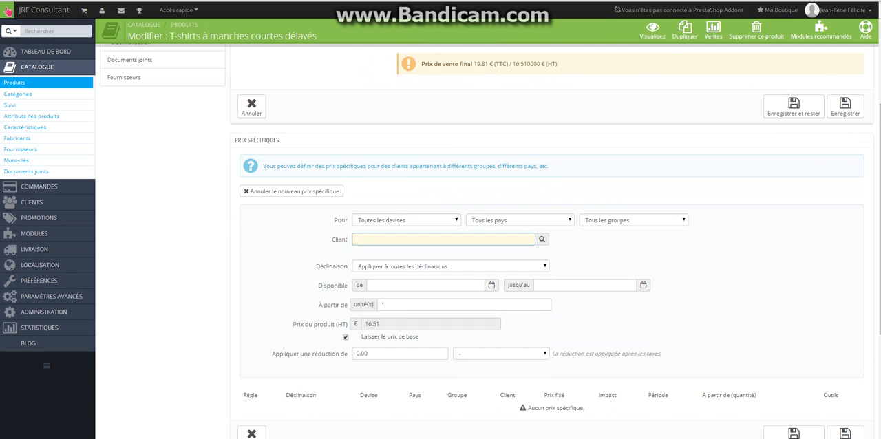
type("lu")
type("a")
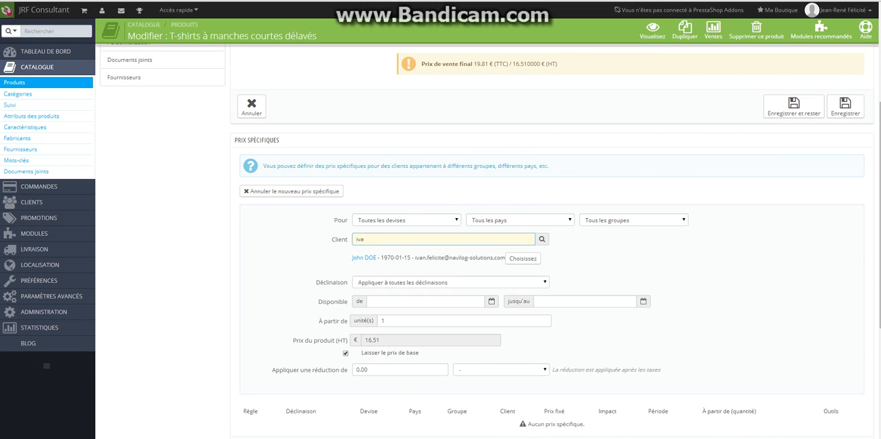
key("BackSpace")
key("BackSpace")
key("BackSpace")
key("Tab")
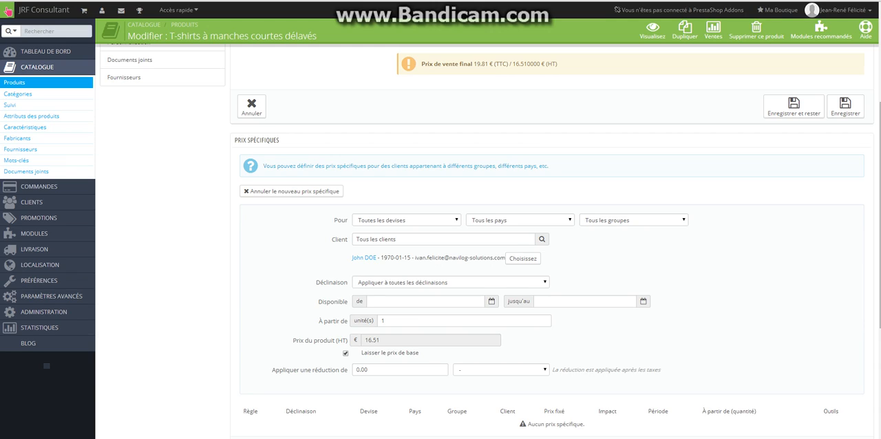
Check the combination choices offered for the specific price, keeping it applied to all combinations.
left_click(451, 282)
left_click(451, 282)
left_click(606, 281)
left_click(425, 301)
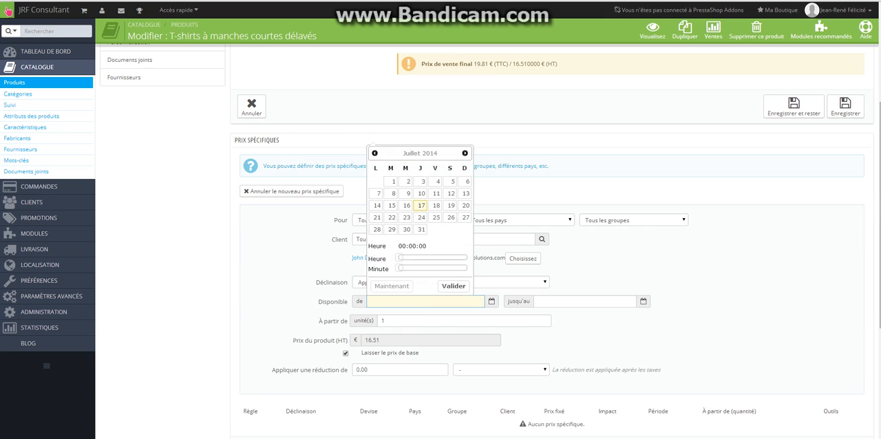
left_click(421, 205)
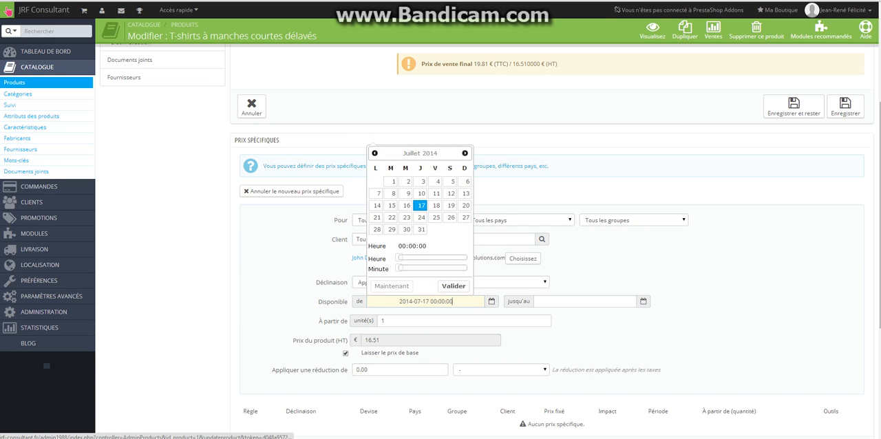
left_click(585, 301)
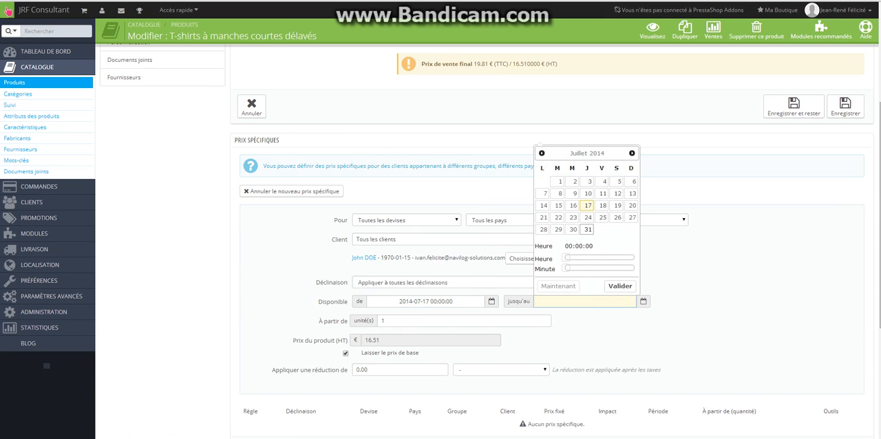
left_click(586, 229)
left_click(620, 286)
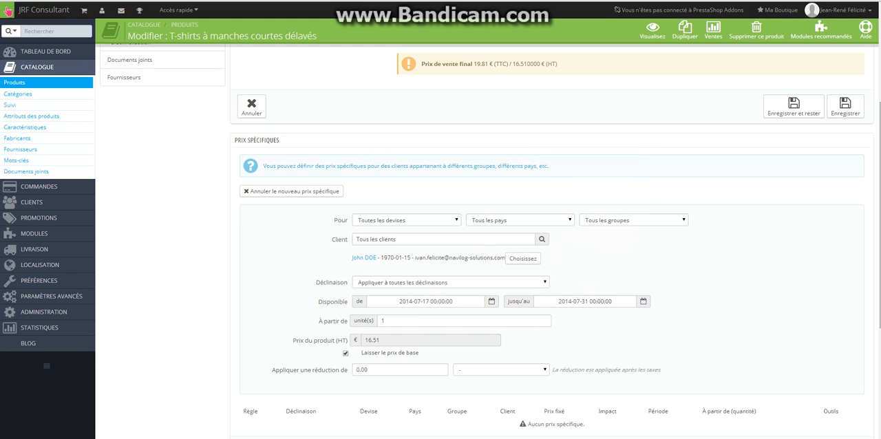
Apply a 5 percent reduction to the new specific price and save the product without leaving its page.
left_click(440, 320)
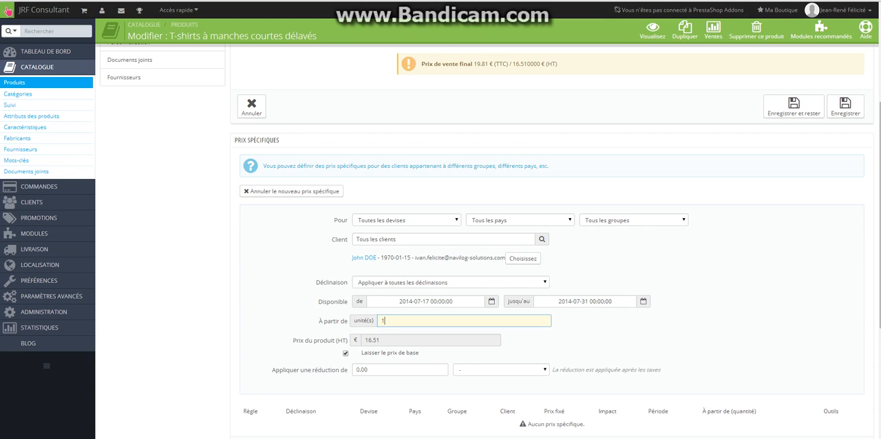
left_click(372, 369)
left_click(371, 369)
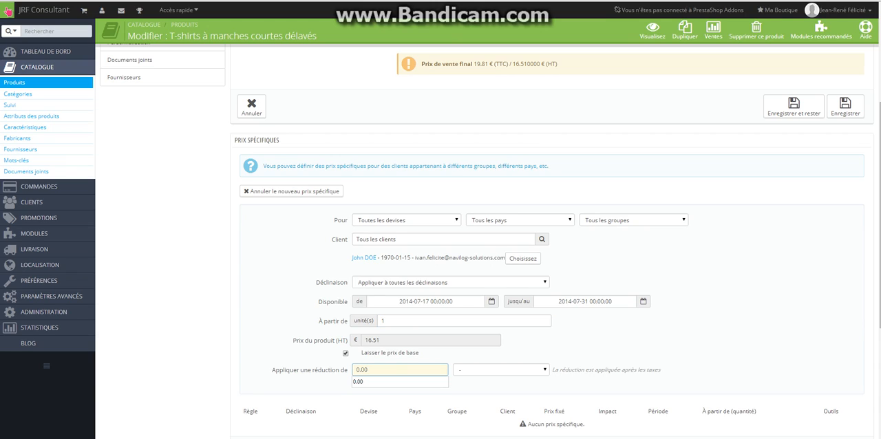
double_click(365, 370)
type("5")
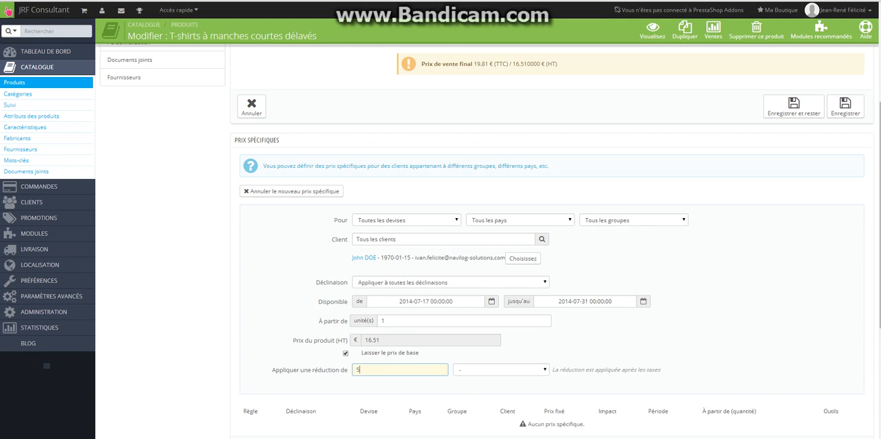
left_click(501, 369)
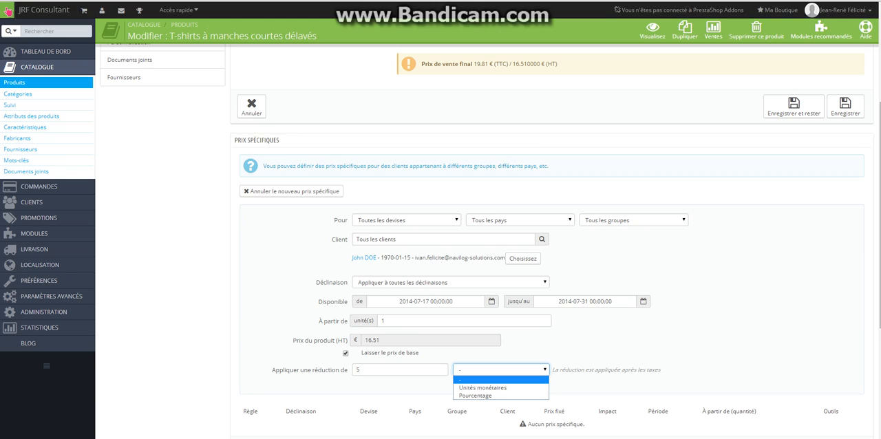
key("Down")
key("Down")
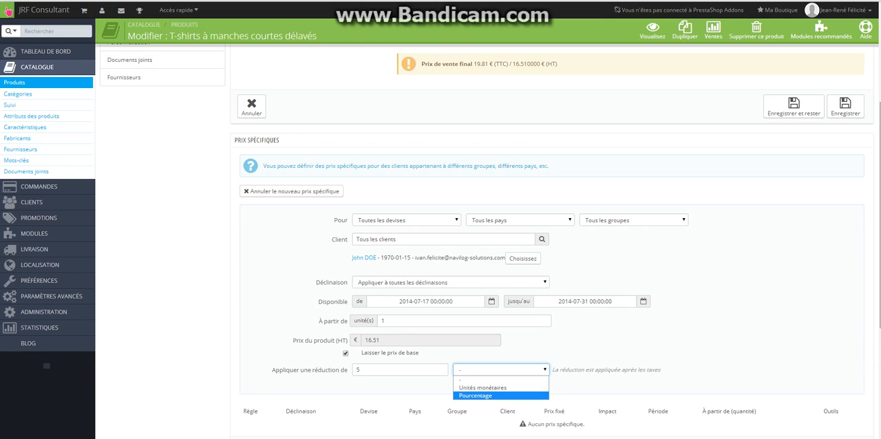
key("Return")
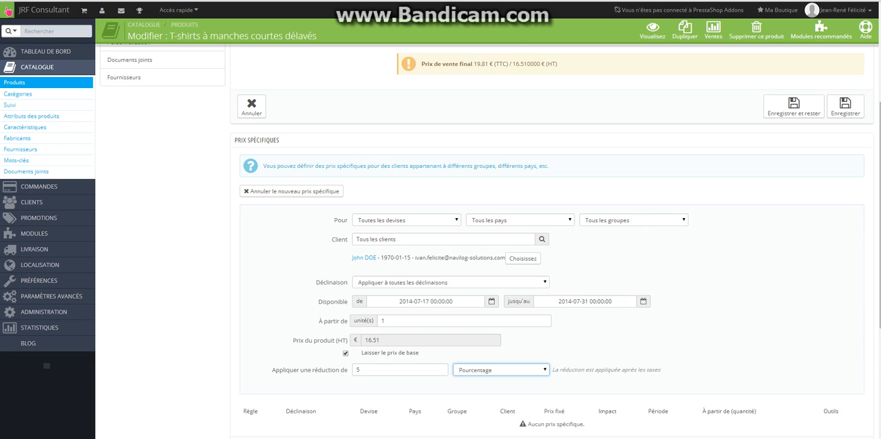
left_click(597, 352)
scroll(487, 241, "down", 1)
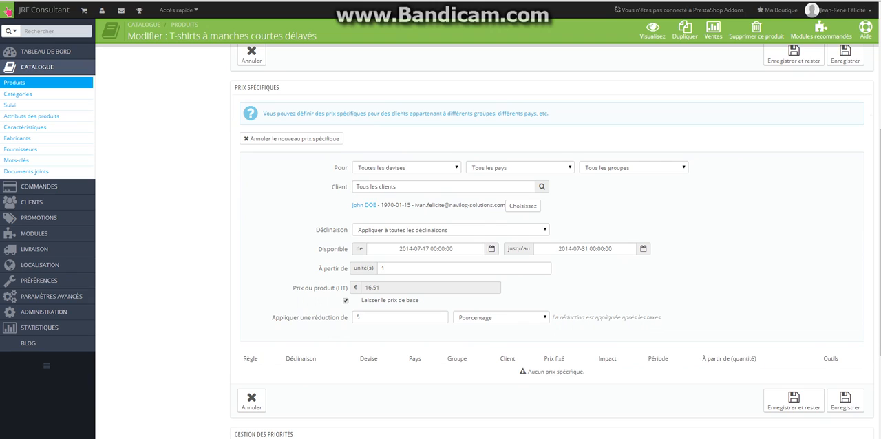
left_click(794, 400)
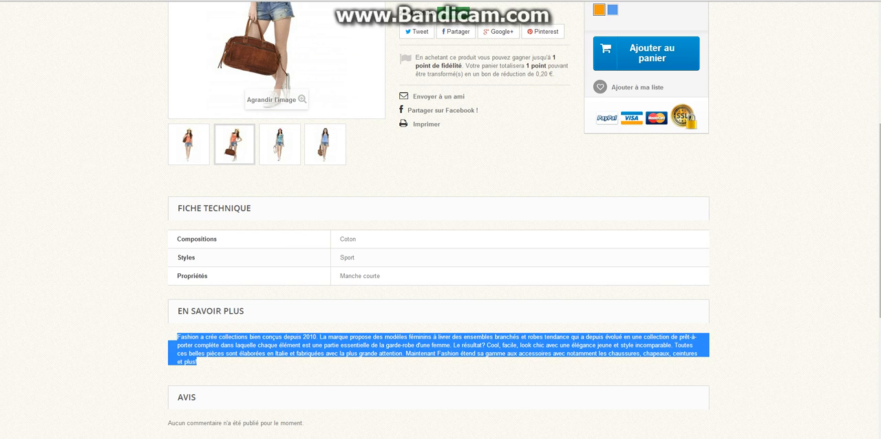
Check how the reduced price and the discount badge are displayed on the T-shirt's shop page.
scroll(440, 220, "up", 6)
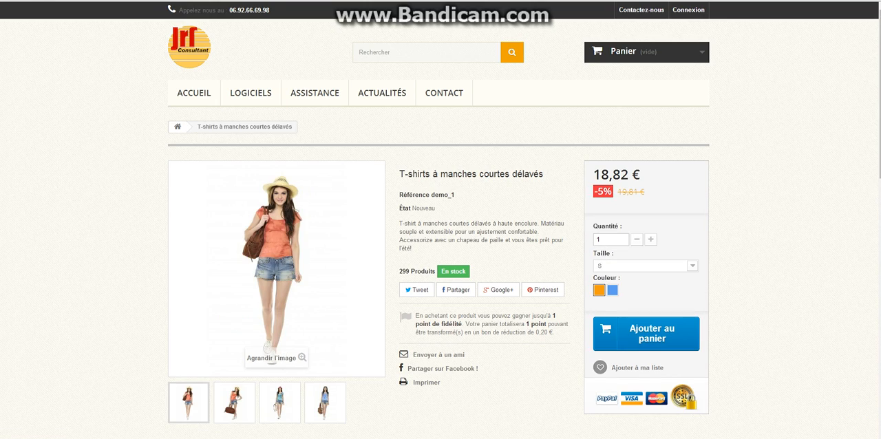
left_click_drag(618, 192, 594, 192)
left_click(597, 193)
left_click_drag(593, 175, 604, 192)
left_click(596, 193)
Return to the product's price settings and delete its specific price, confirming the deletion.
key("ctrl+Tab")
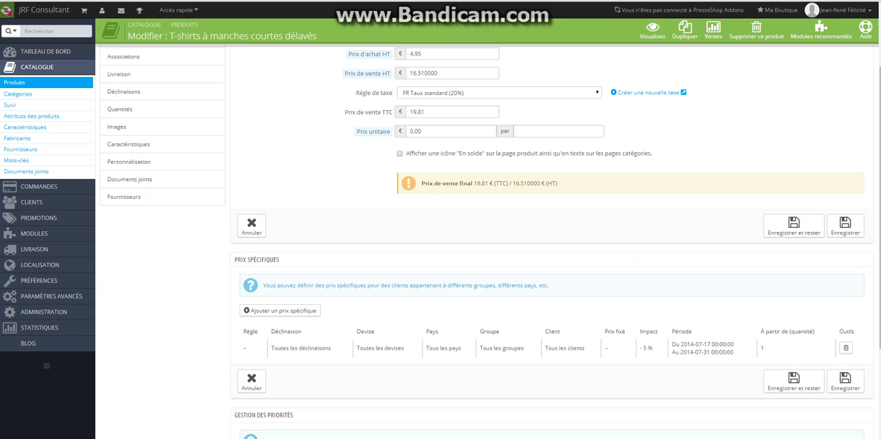
scroll(551, 241, "up", 1)
scroll(550, 241, "down", 2)
left_click(846, 306)
left_click(461, 39)
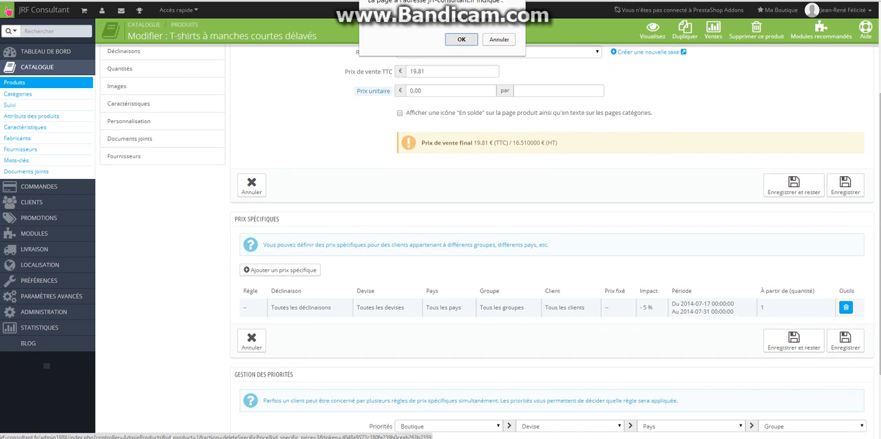
scroll(551, 241, "down", 2)
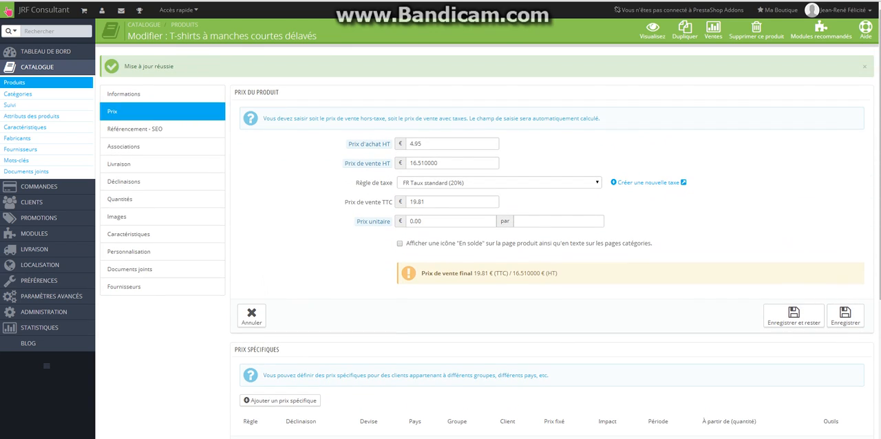
Set the product's SEO title tag to "JRF Consultant | Nos t-shirts à manches courtes".
left_click(138, 129)
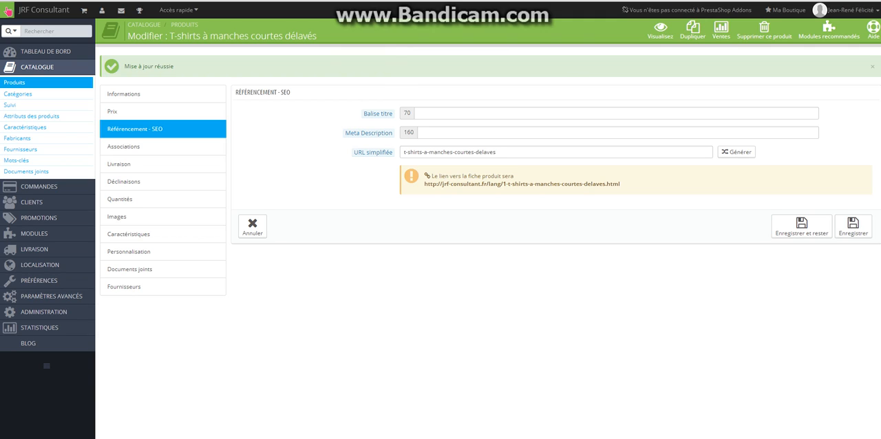
left_click(440, 114)
type("JRF Consultant")
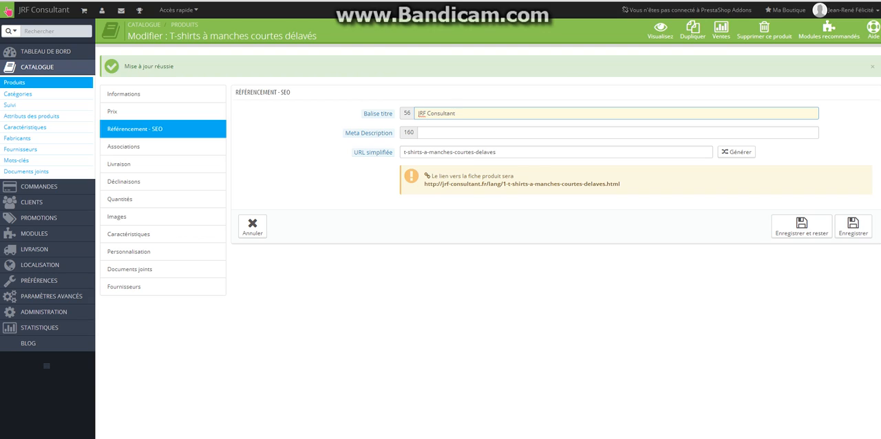
type(",")
key("BackSpace")
key("BackSpace")
type("| Nos t-shirts à manches courtes")
Review the summary text in the product's general information, and return to the empty SEO meta description.
left_click(422, 133)
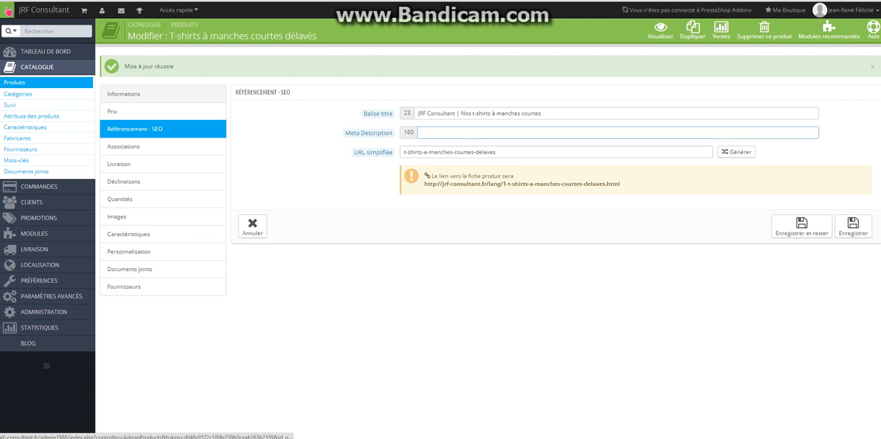
left_click(124, 94)
mouse_move(429, 398)
left_mouse_down()
mouse_move(402, 392)
mouse_move(429, 398)
left_mouse_up()
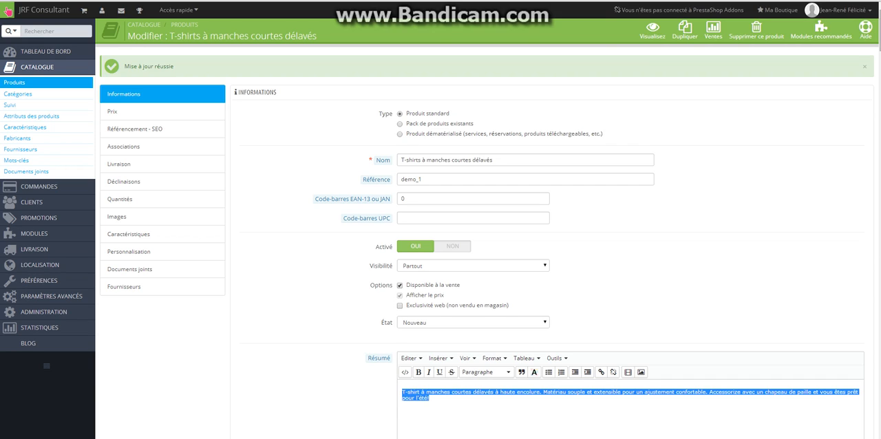
left_click(135, 129)
left_click(434, 133)
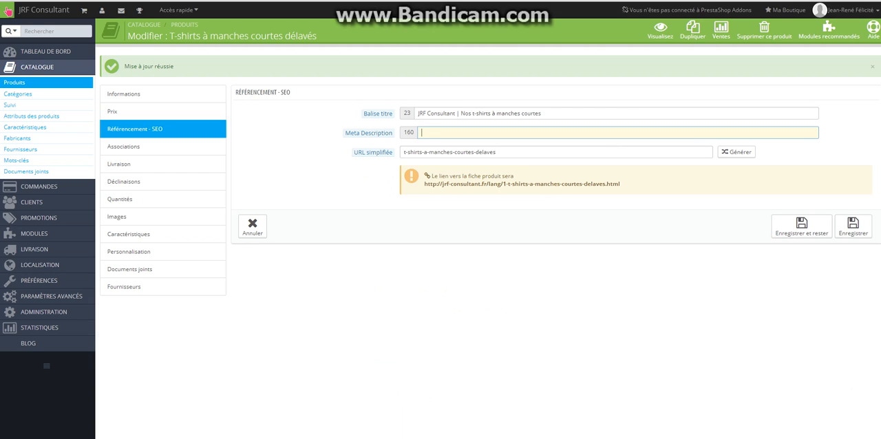
Set the meta description to "Découvrez notre nouveau produit le t-shirts à manches courtes par JRF Consultant.".
type("Décvourez notre nouveau produit")
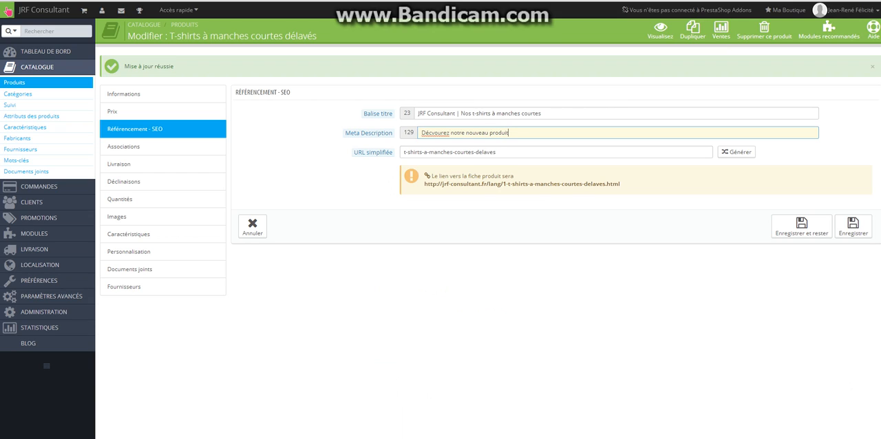
type("de")
key("BackSpace")
key("BackSpace")
key("BackSpace")
type("le t-s")
type("hirts à manches")
type(" courtes par j")
type("RF")
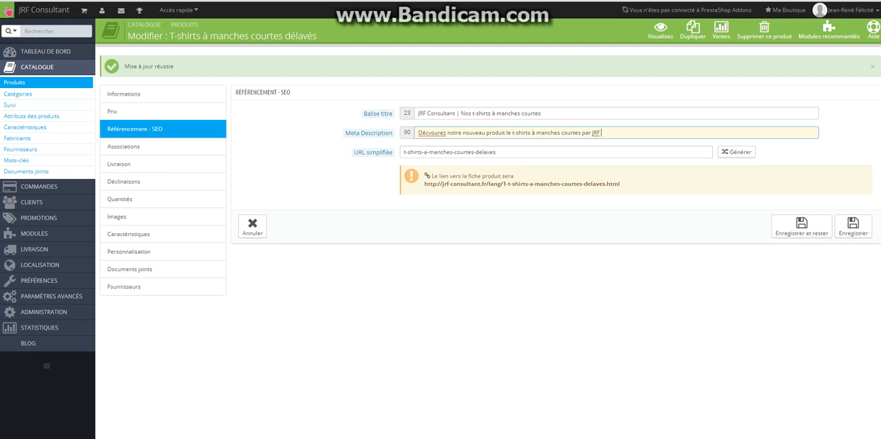
type(" Consultant.")
key("Delete")
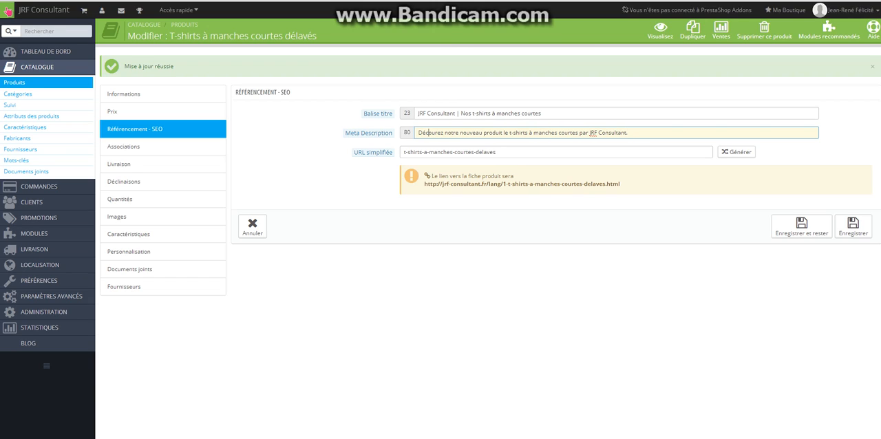
type("v")
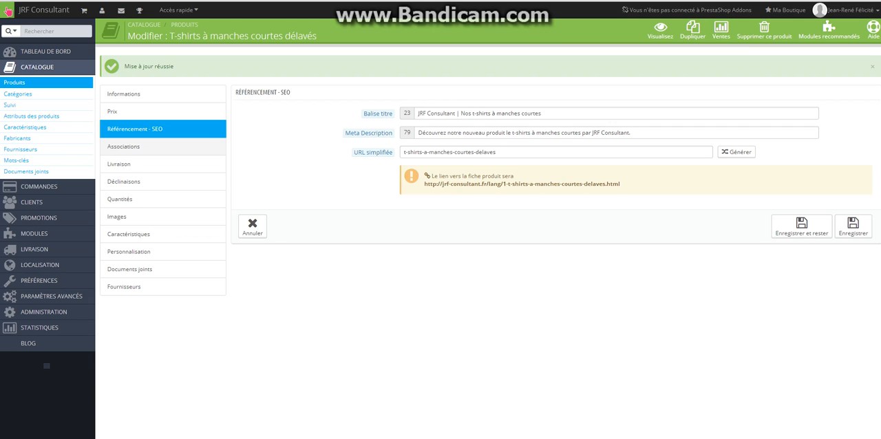
Open the product's category associations and view the popular products on the shop's home page.
left_click(138, 147)
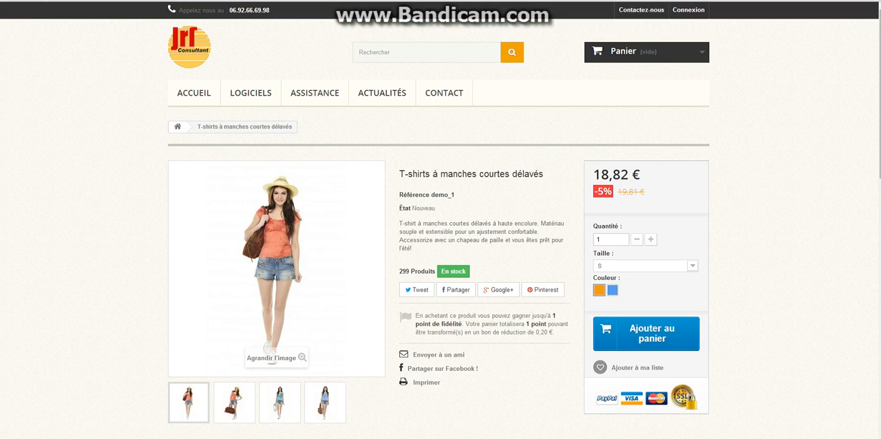
left_click(194, 93)
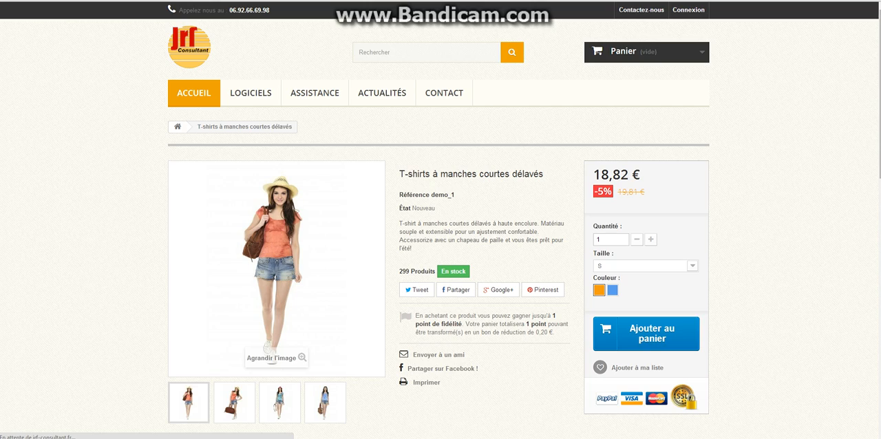
scroll(441, 220, "down", 3)
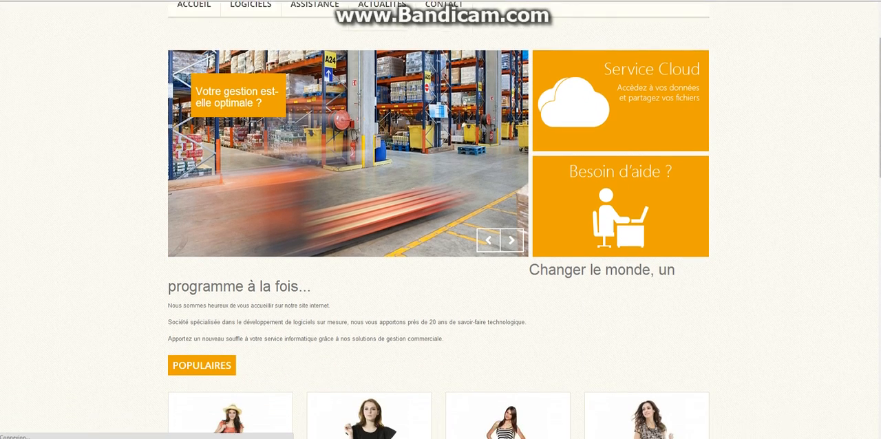
scroll(231, 310, "down", 3)
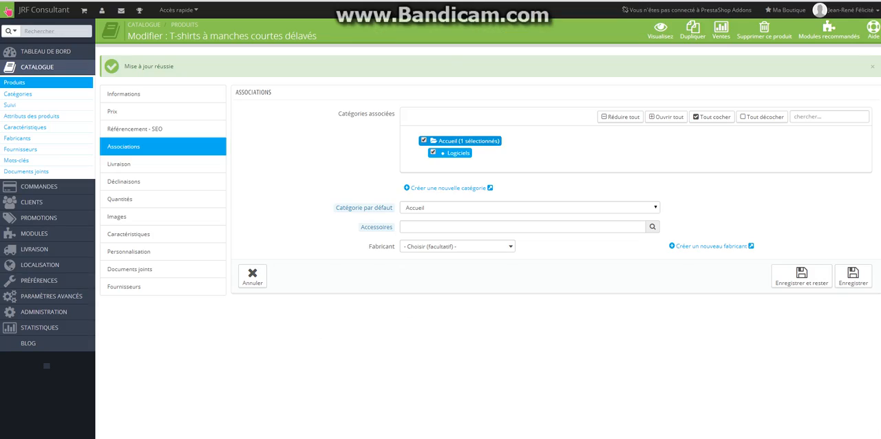
Remove the product from the Accueil category, leaving only Logiciels associated, and save without leaving the page.
left_click(424, 140)
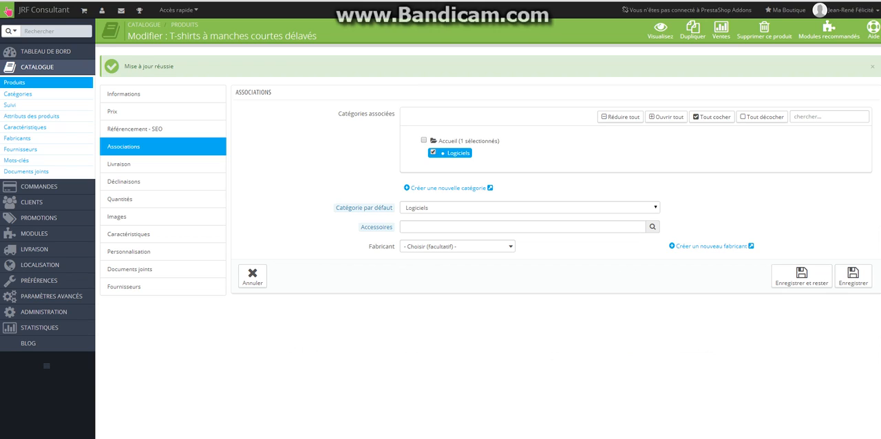
left_click(801, 276)
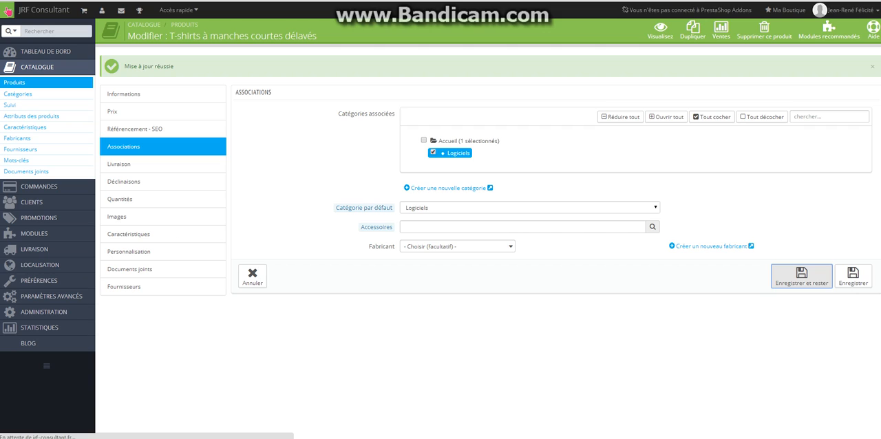
Check the shop's popular products for the effect of removing the T-shirt from Accueil.
left_click(8, 10)
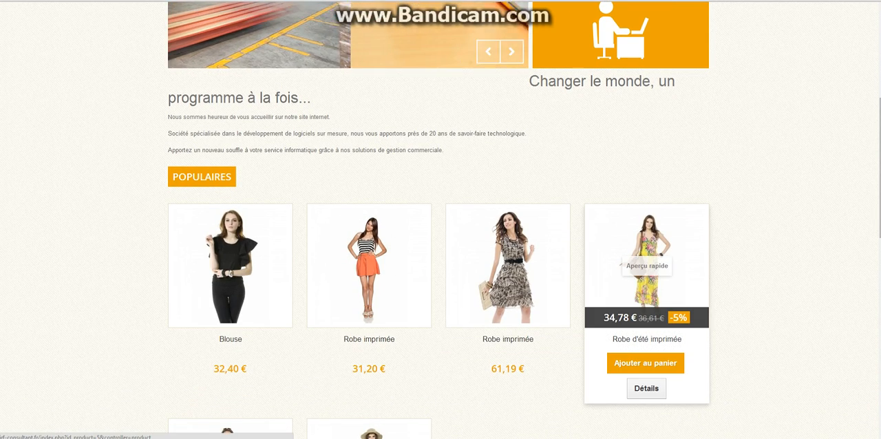
scroll(622, 210, "down", 1)
scroll(620, 209, "down", 1)
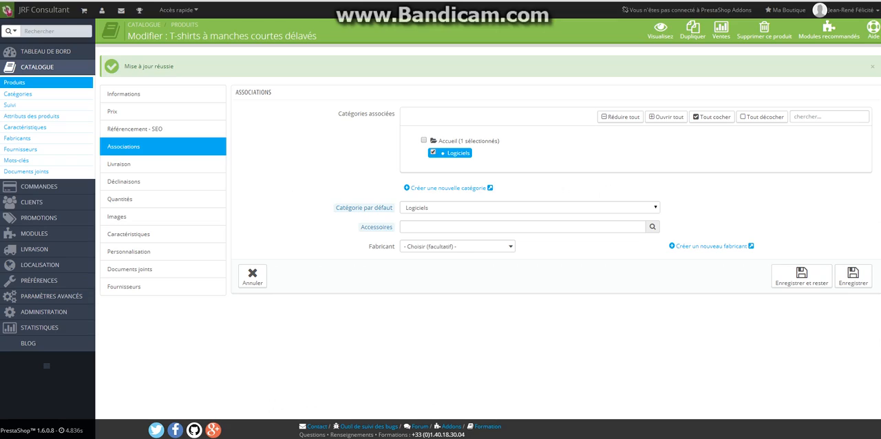
Associate the product with the Accueil category again and save it without leaving the page.
left_click(424, 141)
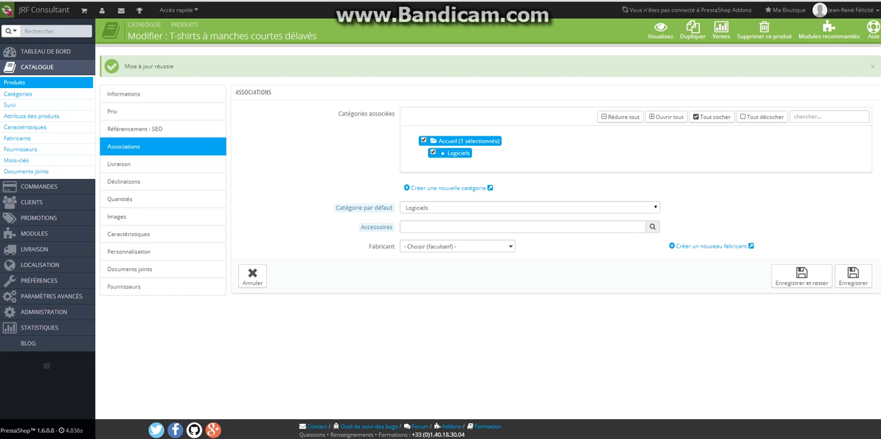
left_click(801, 275)
Start entering an accessory for the product.
left_click(522, 227)
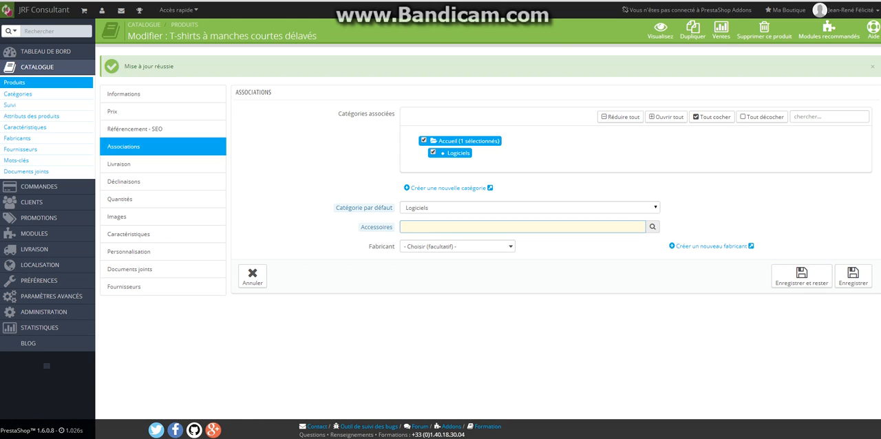